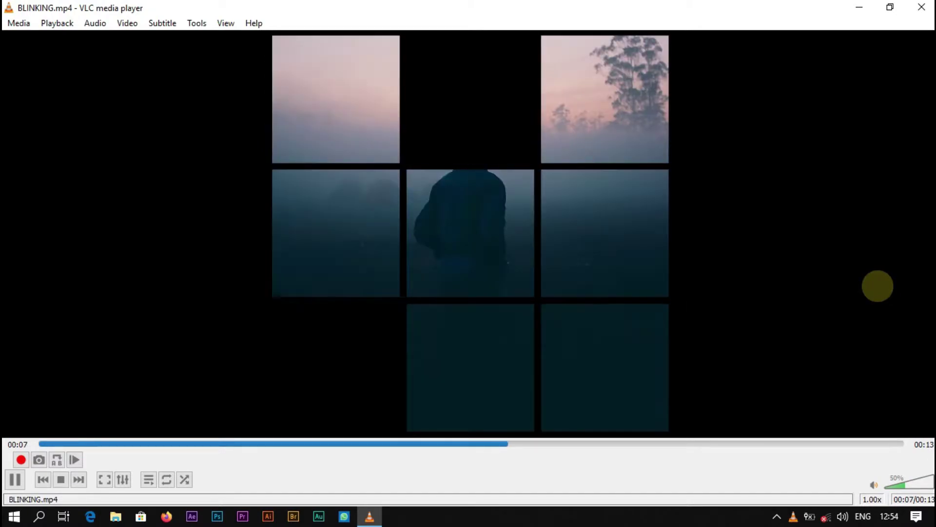
Close VLC after watching the BLINKING.mp4 grid animation.
{"action": "left_click", "coordinate": [922, 8]}
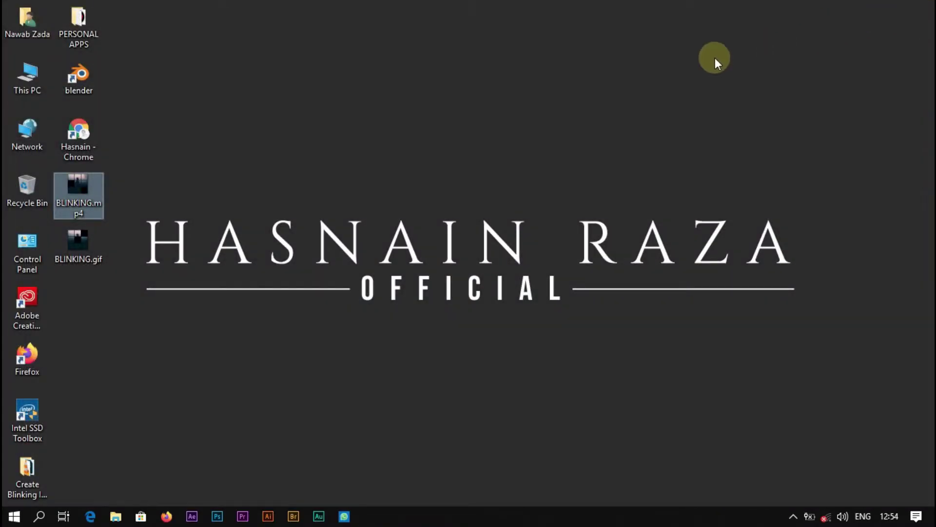
In the Create Blinking Image in Photoshop folder, briefly play Mere_Pas_Tum_Ho.mp3 in VLC, then close VLC.
{"action": "double_click", "coordinate": [33, 469]}
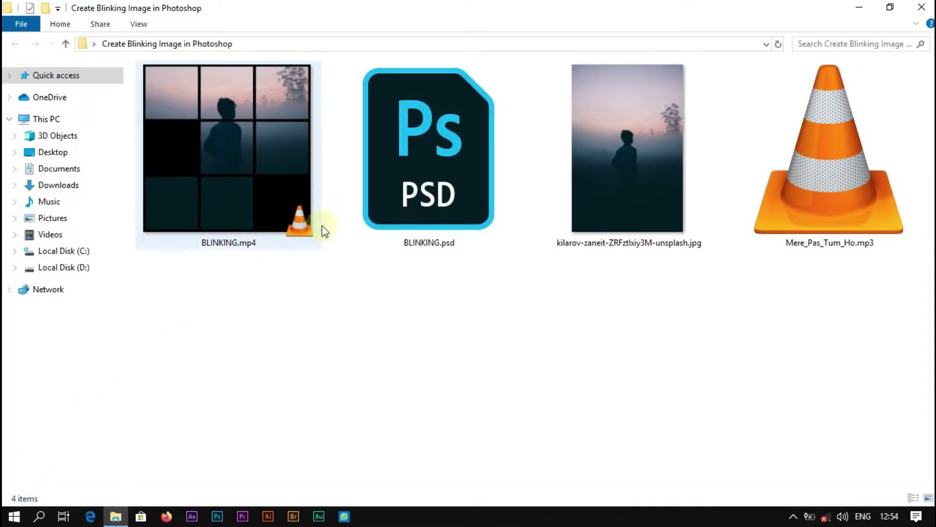
{"action": "double_click", "coordinate": [831, 215]}
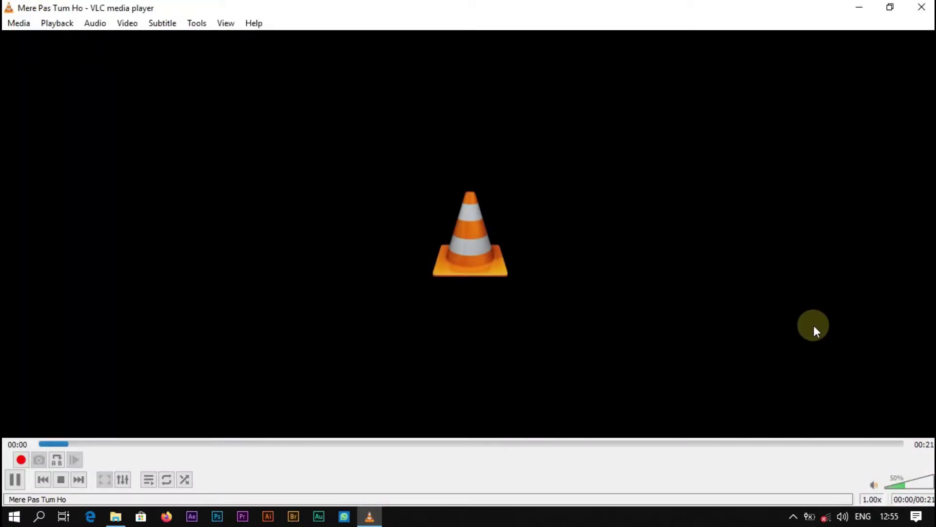
{"action": "scroll", "coordinate": [812, 330], "scroll_direction": "up", "scroll_amount": 1}
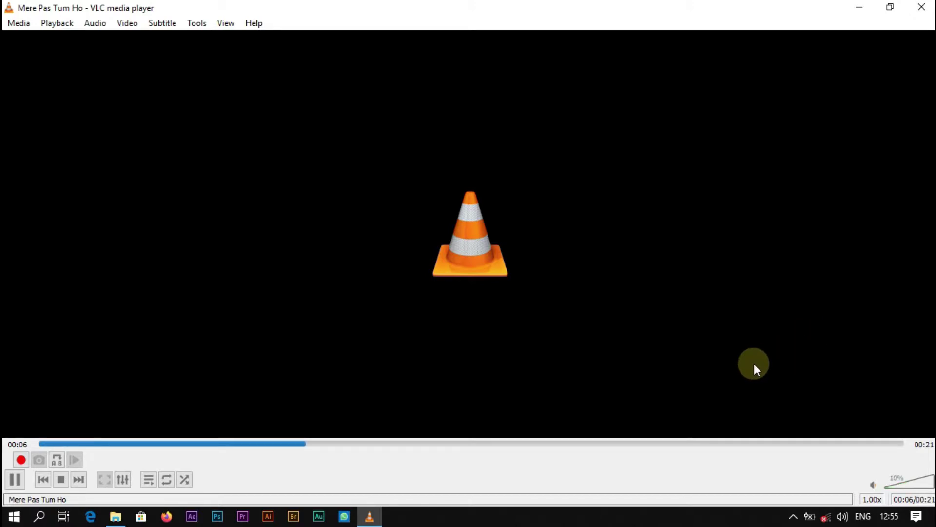
{"action": "left_click", "coordinate": [922, 6]}
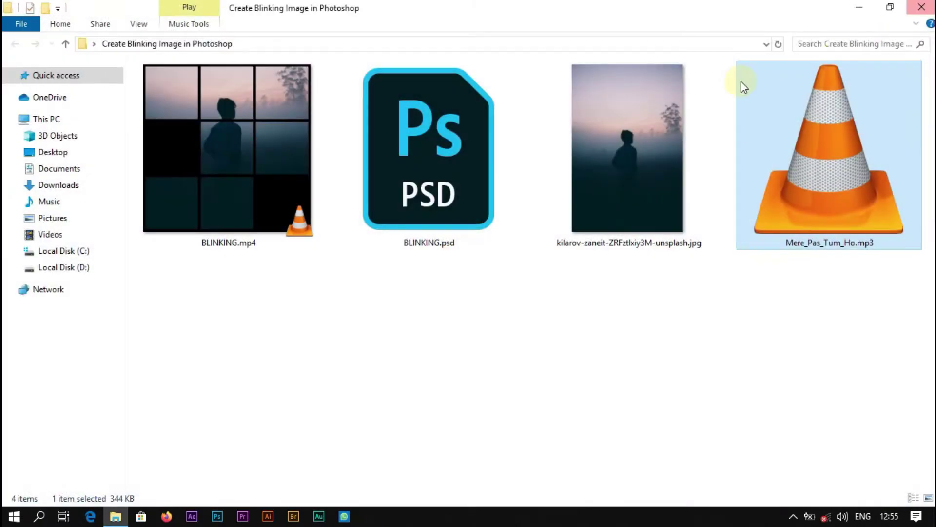
Open BLINKING.psd to show its 9-frame animation, each frame 0.1 s and looping Forever.
{"action": "left_click", "coordinate": [424, 194]}
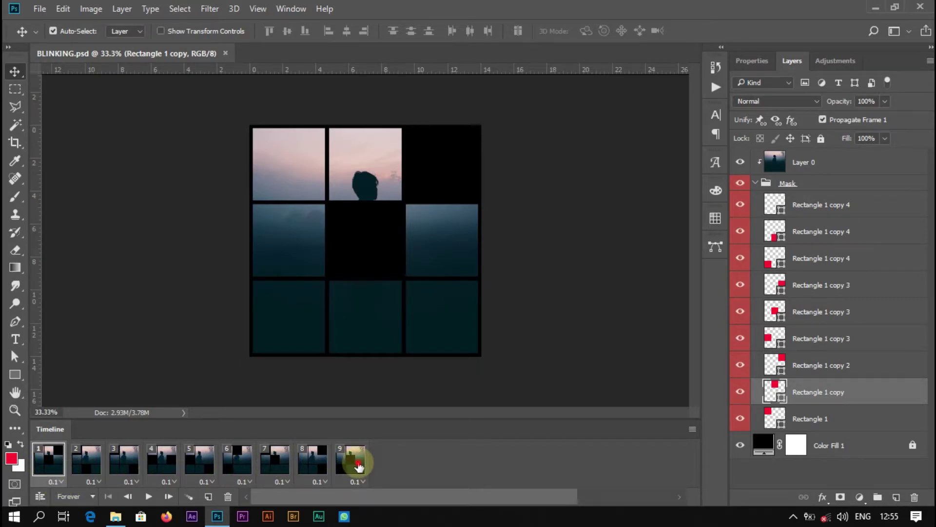
{"action": "left_click_drag", "start_coordinate": [359, 466], "coordinate": [356, 466]}
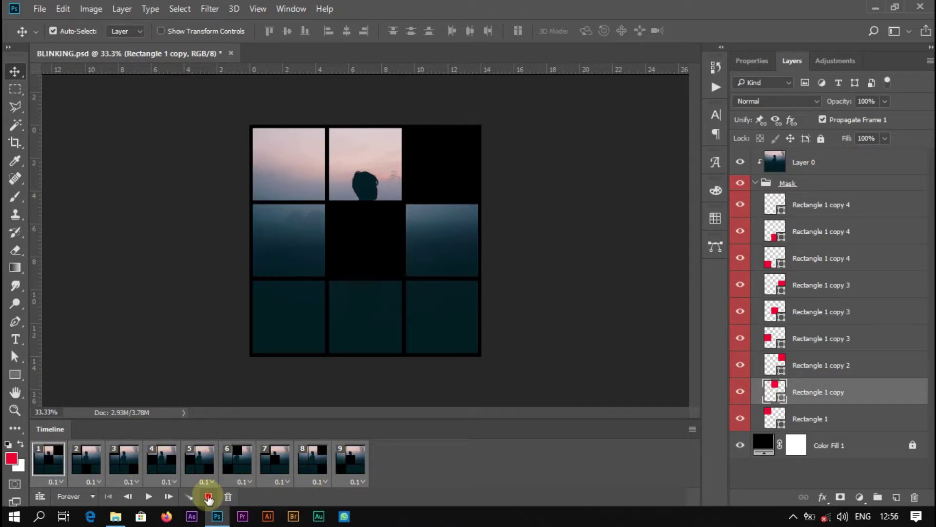
Duplicate the nine-frame tile cycle repeatedly until the timeline holds 135 frames.
{"action": "left_click", "coordinate": [208, 497]}
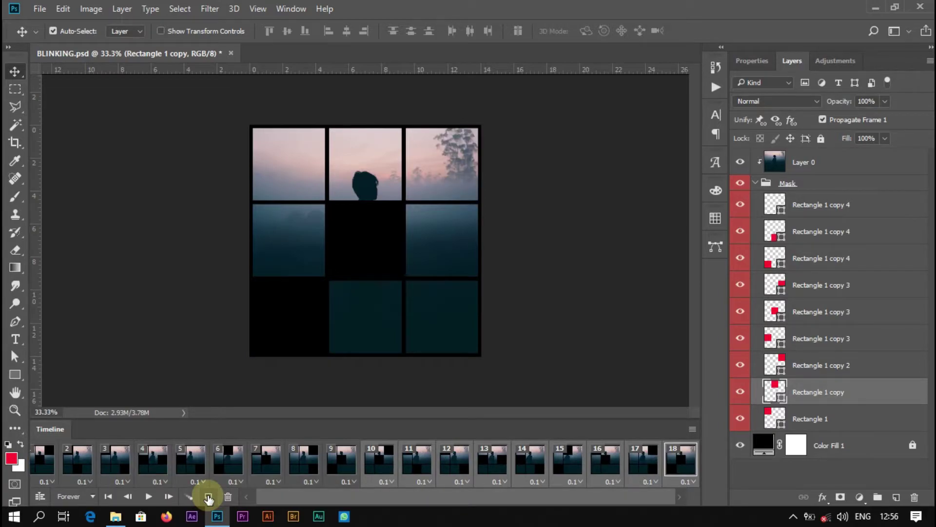
{"action": "left_click", "coordinate": [208, 497]}
{"action": "left_click", "coordinate": [208, 497]}
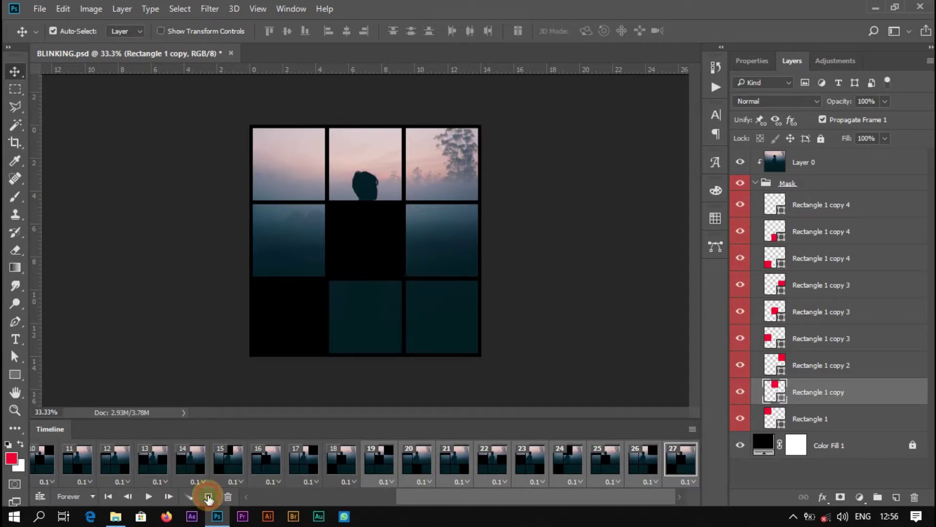
{"action": "left_click", "coordinate": [208, 497]}
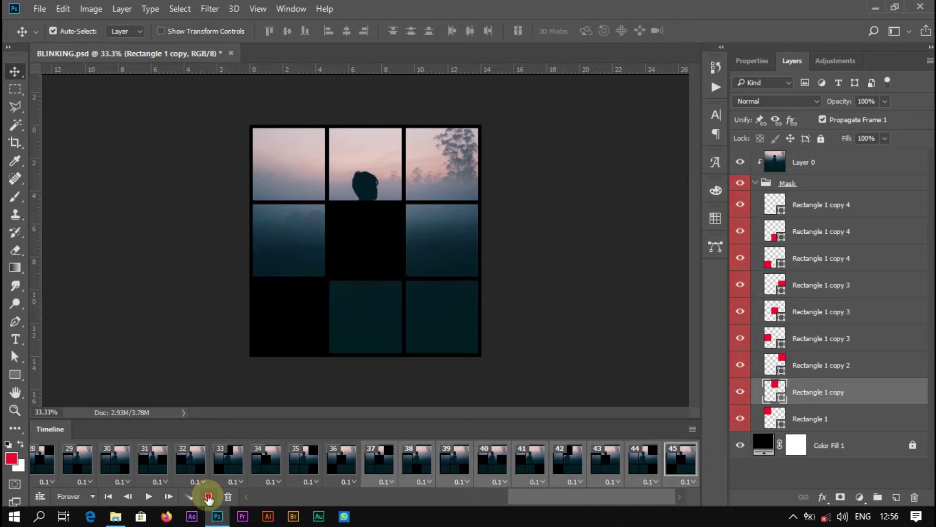
{"action": "left_click", "coordinate": [208, 497]}
{"action": "left_click", "coordinate": [208, 497]}
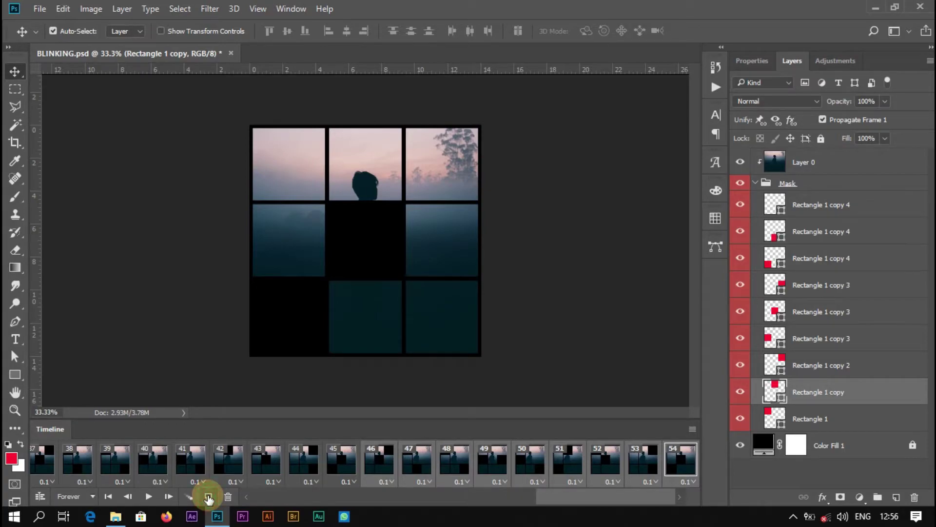
{"action": "left_click", "coordinate": [208, 496]}
{"action": "left_click", "coordinate": [208, 496]}
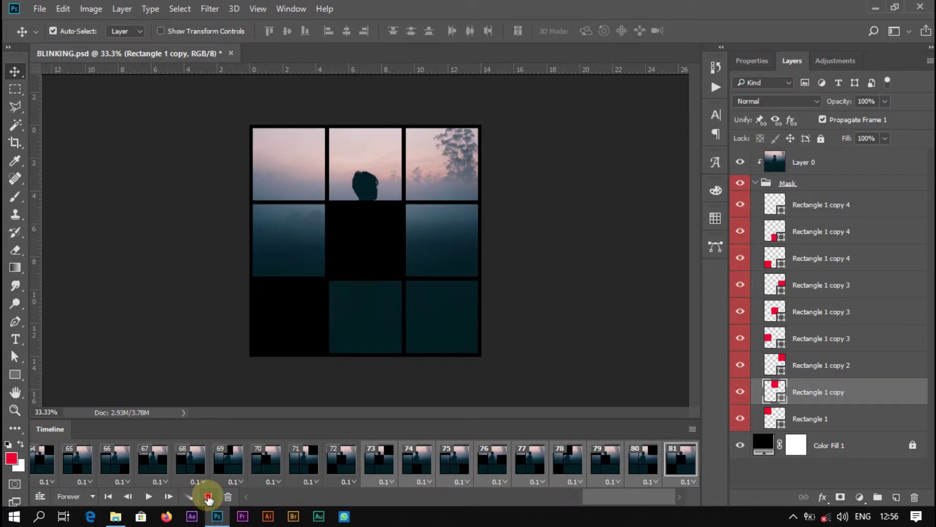
{"action": "left_click", "coordinate": [208, 497]}
{"action": "left_click", "coordinate": [208, 497]}
{"action": "left_click", "coordinate": [208, 496]}
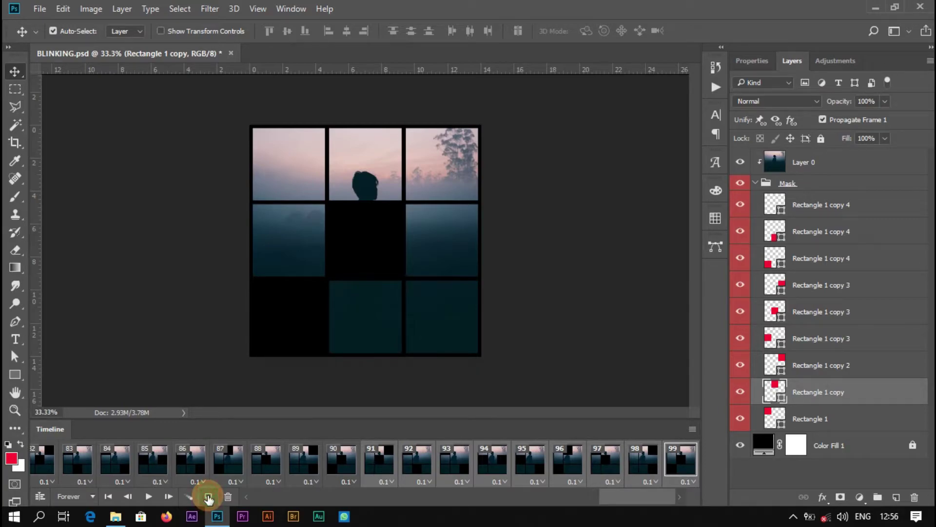
{"action": "left_click", "coordinate": [208, 497]}
{"action": "left_click", "coordinate": [208, 497]}
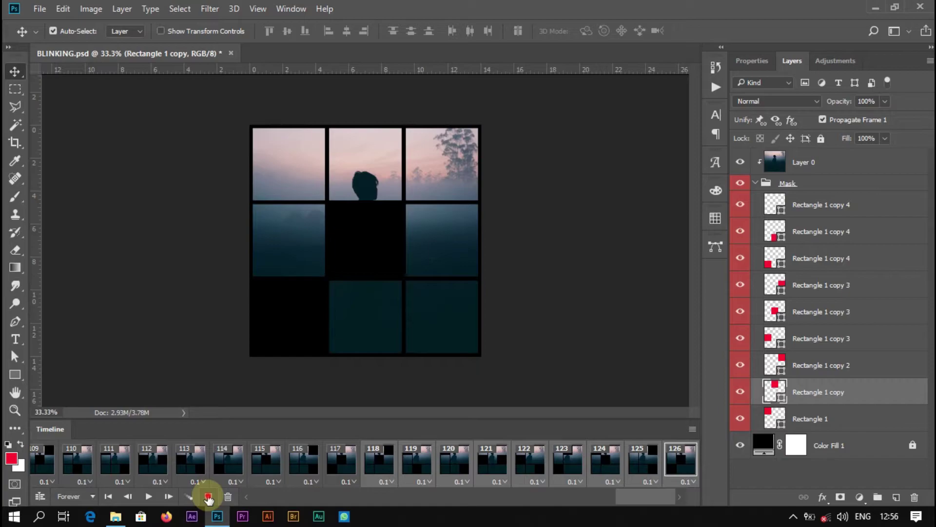
{"action": "left_click", "coordinate": [208, 497]}
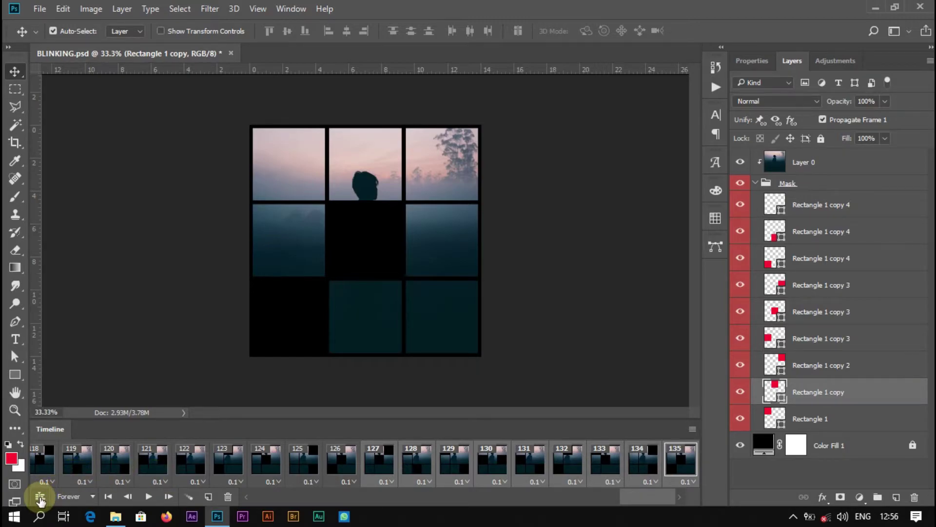
Convert the frames to a video timeline and zoom out to see Layer 0, Mask and Color Fill 1 ending near 13 s.
{"action": "left_click", "coordinate": [40, 497]}
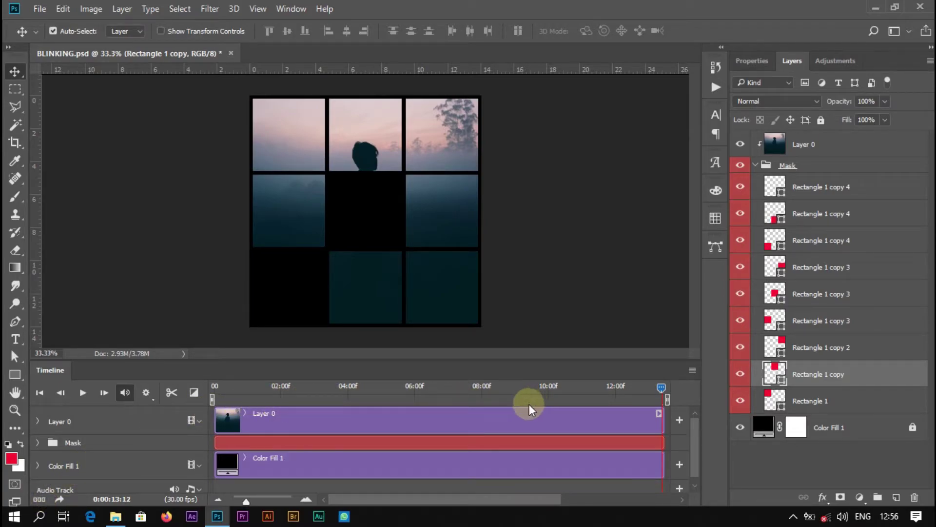
{"action": "left_click", "coordinate": [245, 501]}
{"action": "left_click_drag", "start_coordinate": [246, 502], "coordinate": [235, 502]}
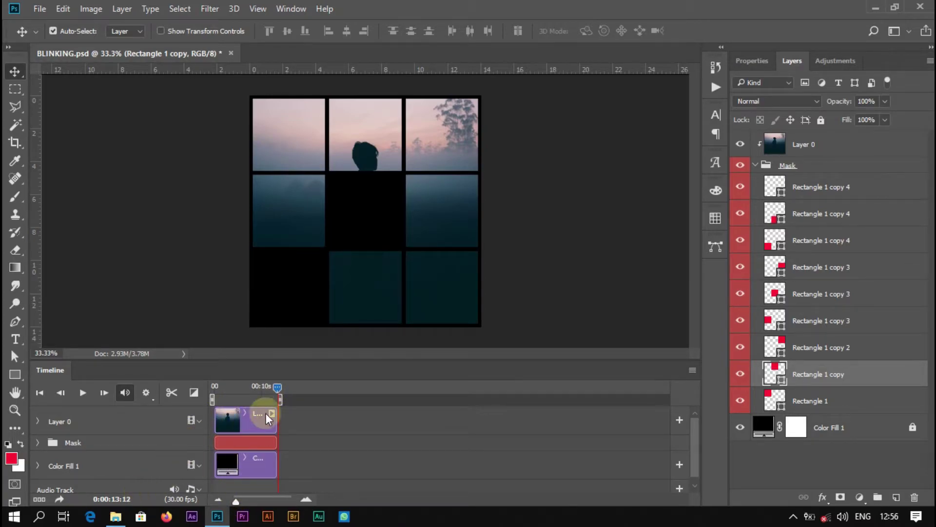
{"action": "mouse_move", "coordinate": [276, 389]}
{"action": "left_mouse_down"}
{"action": "mouse_move", "coordinate": [285, 394]}
{"action": "mouse_move", "coordinate": [275, 397]}
{"action": "left_mouse_up"}
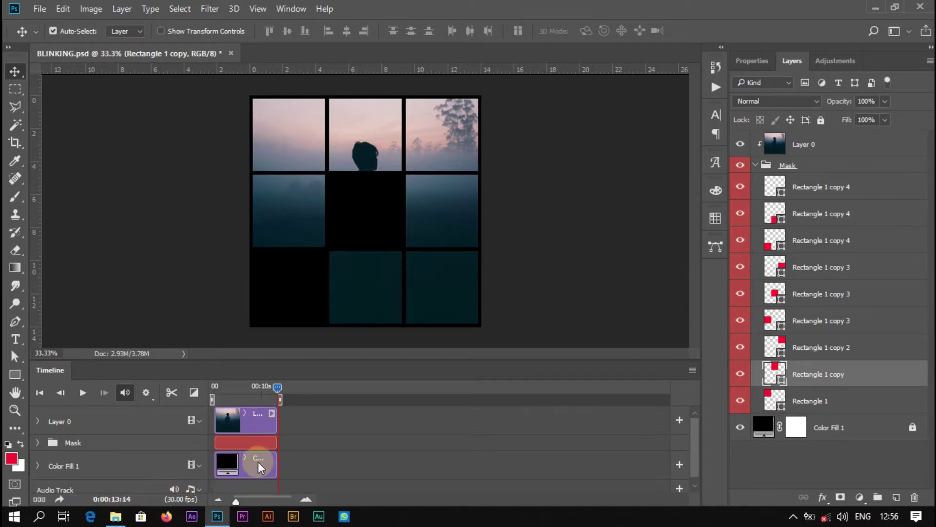
{"action": "scroll", "coordinate": [336, 449], "scroll_direction": "down", "scroll_amount": 1}
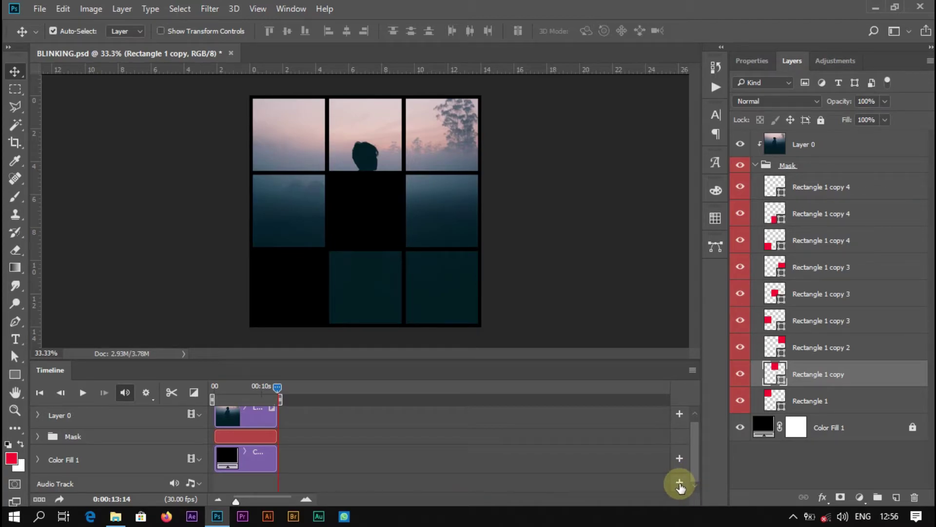
Load Mere_Pas_Tum_Ho.mp3 onto the Audio Track.
{"action": "left_click", "coordinate": [680, 482]}
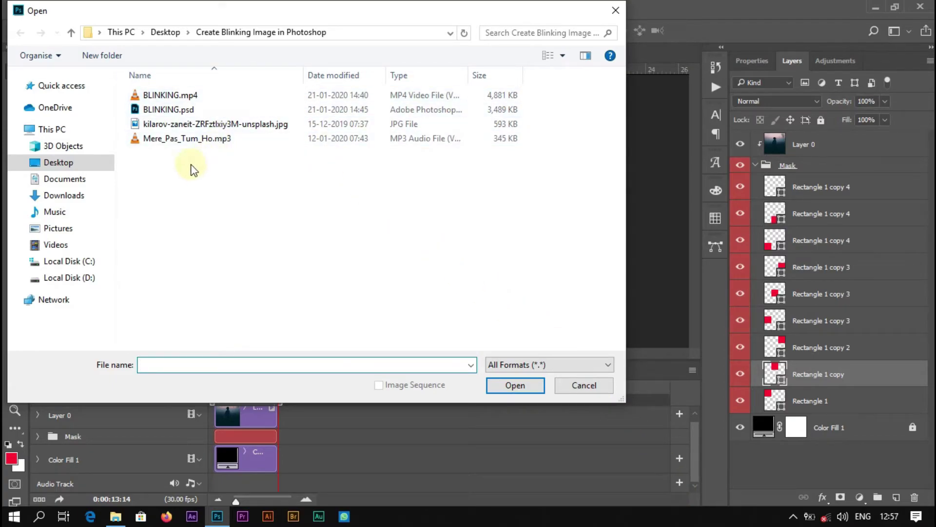
{"action": "left_click", "coordinate": [211, 140]}
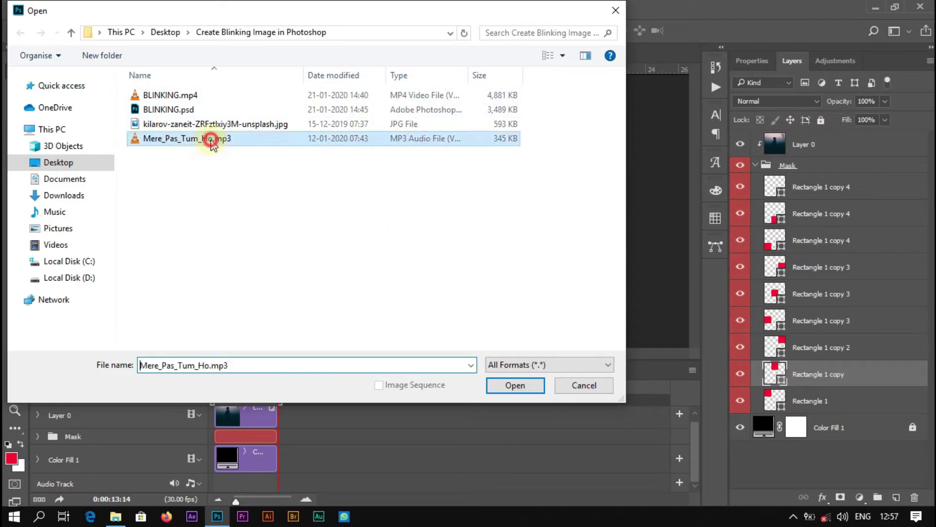
{"action": "left_click", "coordinate": [512, 386]}
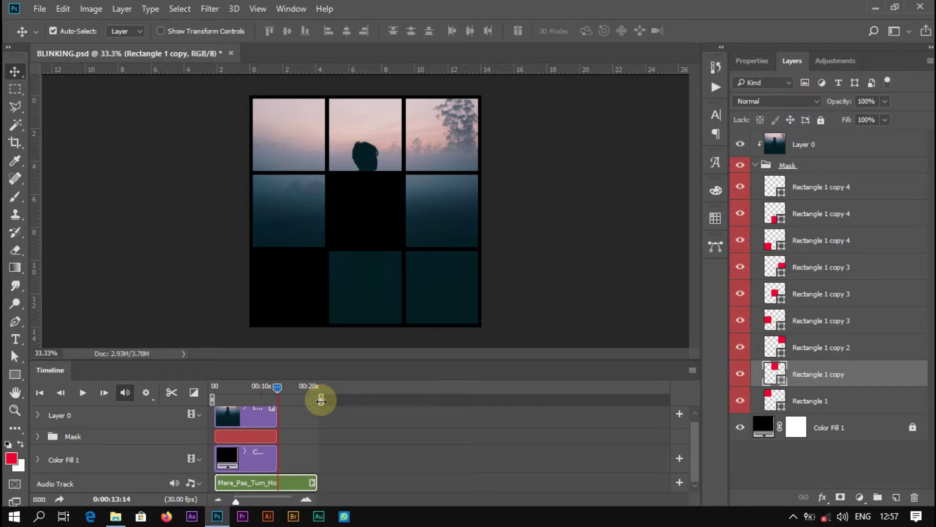
Pull the work area end back to about 00:13, where the tile clips end.
{"action": "left_click_drag", "start_coordinate": [320, 400], "coordinate": [286, 400]}
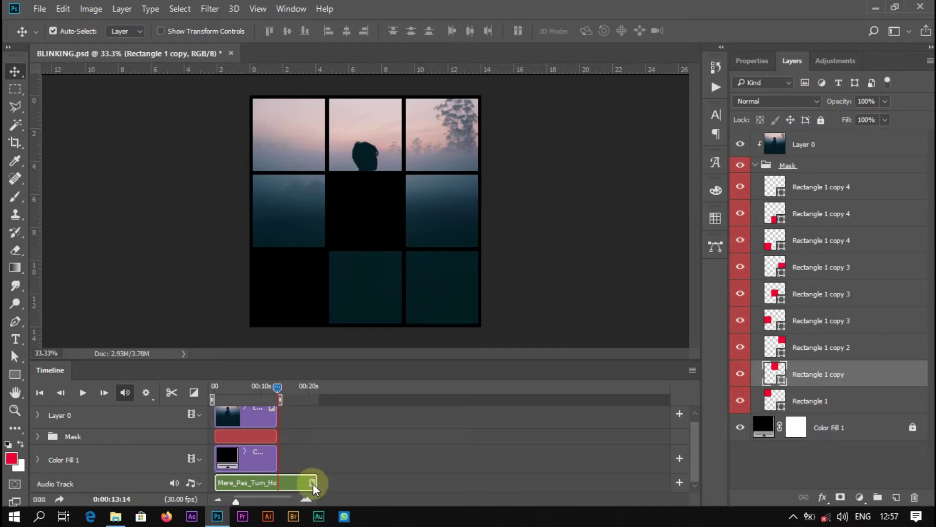
{"action": "mouse_move", "coordinate": [277, 390]}
{"action": "left_mouse_down"}
{"action": "mouse_move", "coordinate": [243, 390]}
{"action": "mouse_move", "coordinate": [278, 393]}
{"action": "left_mouse_up"}
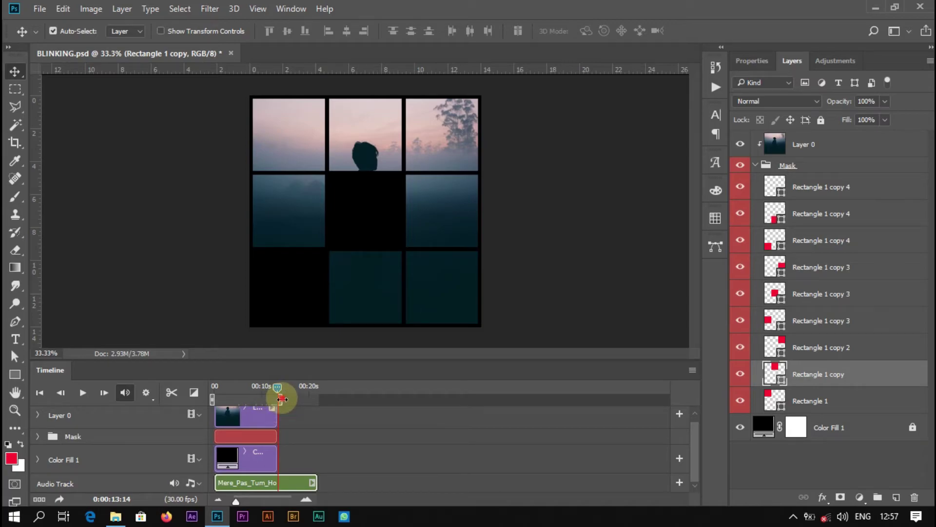
{"action": "left_click_drag", "start_coordinate": [282, 399], "coordinate": [388, 398]}
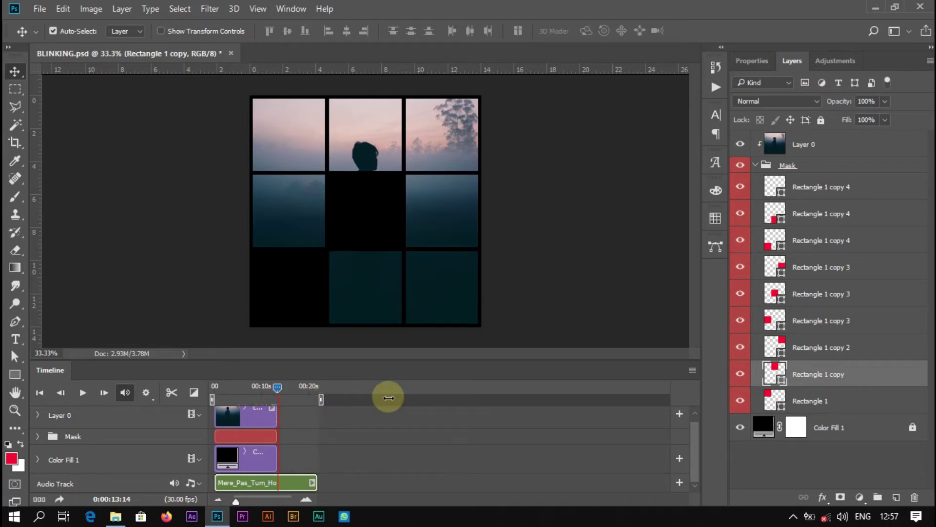
{"action": "left_click_drag", "start_coordinate": [321, 399], "coordinate": [285, 406]}
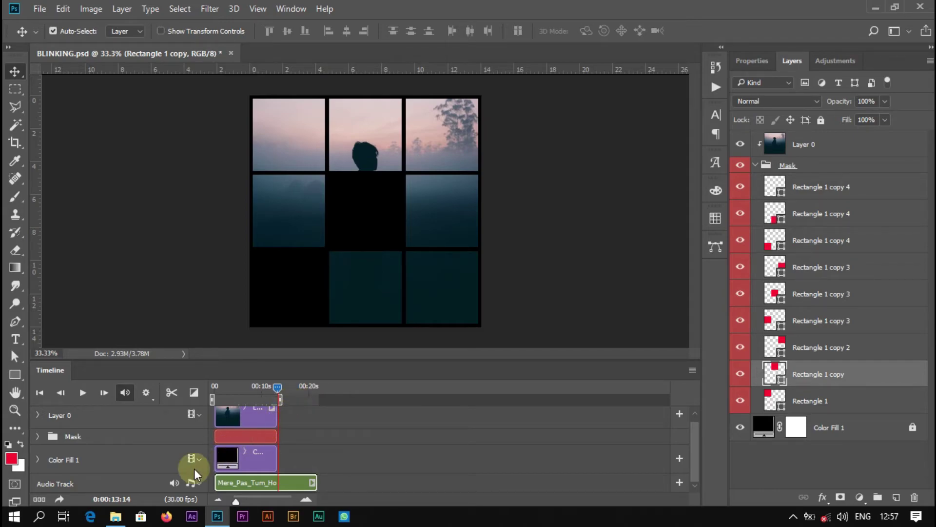
Render the work area as an H.264 High Quality video named 'BLINKING WITH AUDIO'.
{"action": "left_click", "coordinate": [59, 503]}
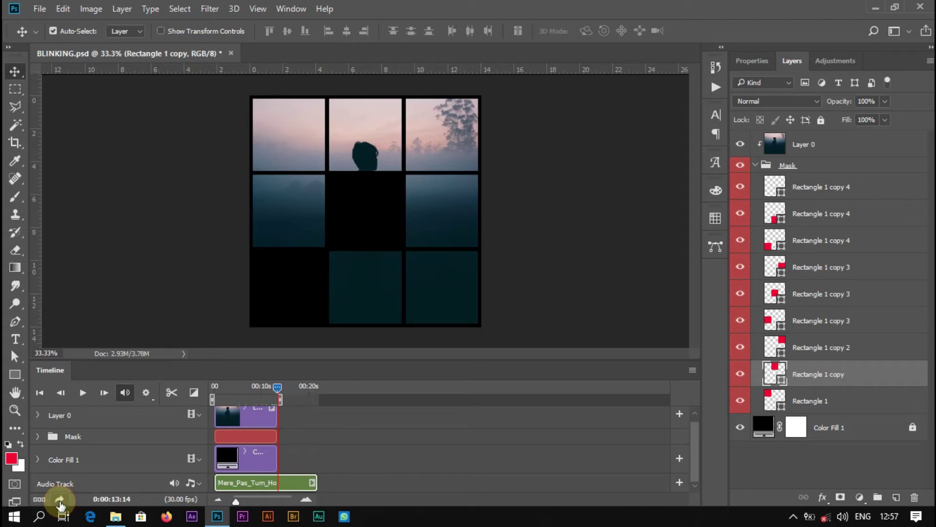
{"action": "left_click", "coordinate": [60, 502]}
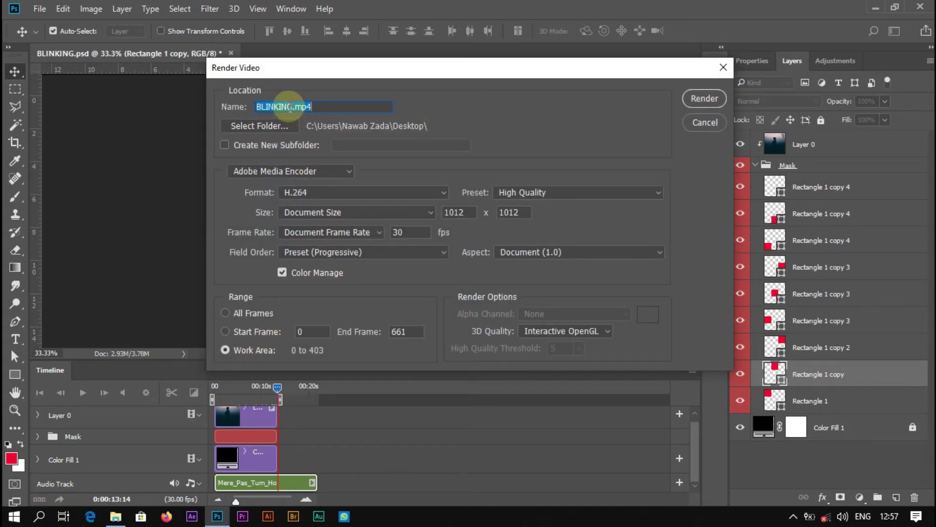
{"action": "left_click", "coordinate": [298, 107]}
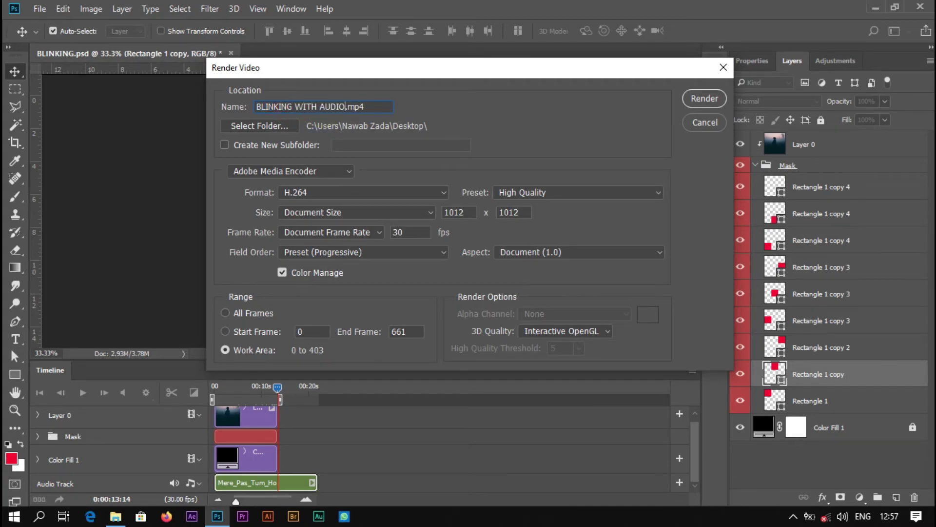
{"action": "type", "text": "WITH AUDIO"}
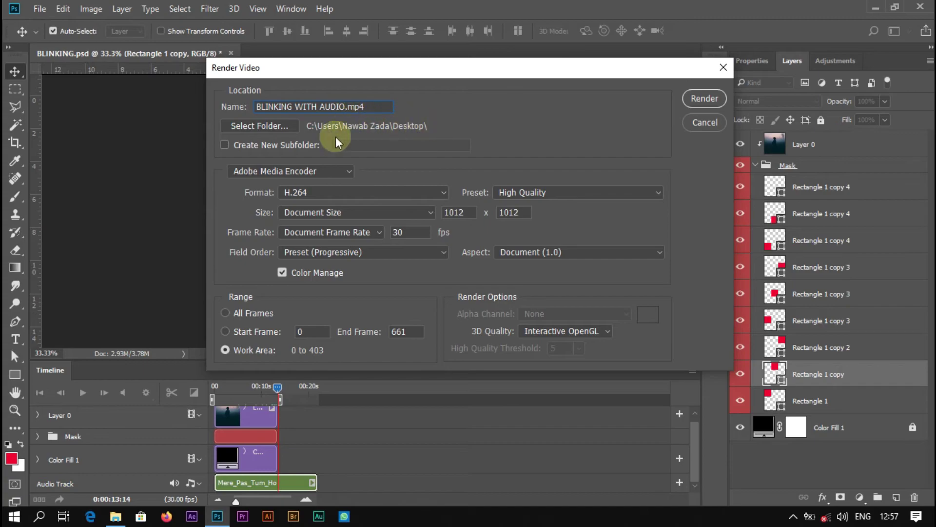
{"action": "left_click", "coordinate": [697, 97]}
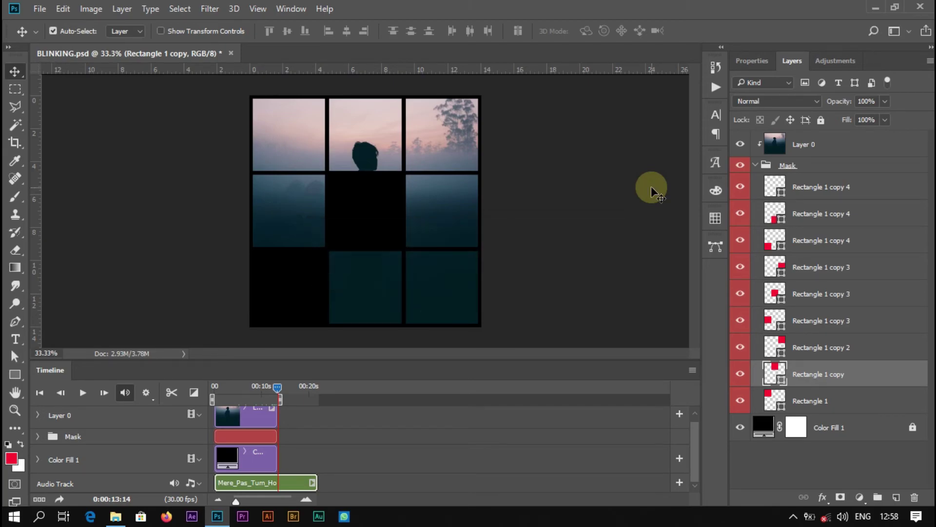
{"action": "left_click", "coordinate": [875, 8]}
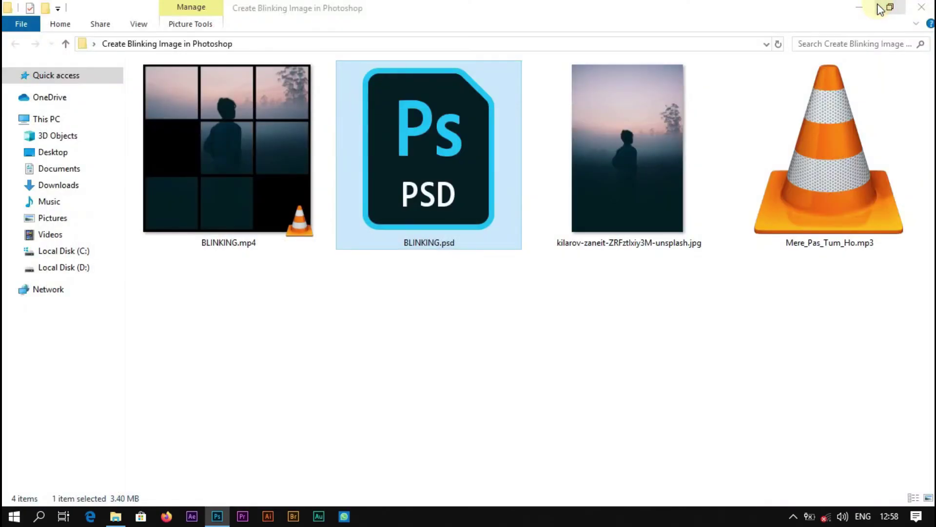
Close File Explorer and select BLINKING WITH AUDIO.mp4 on the desktop.
{"action": "left_click", "coordinate": [918, 8]}
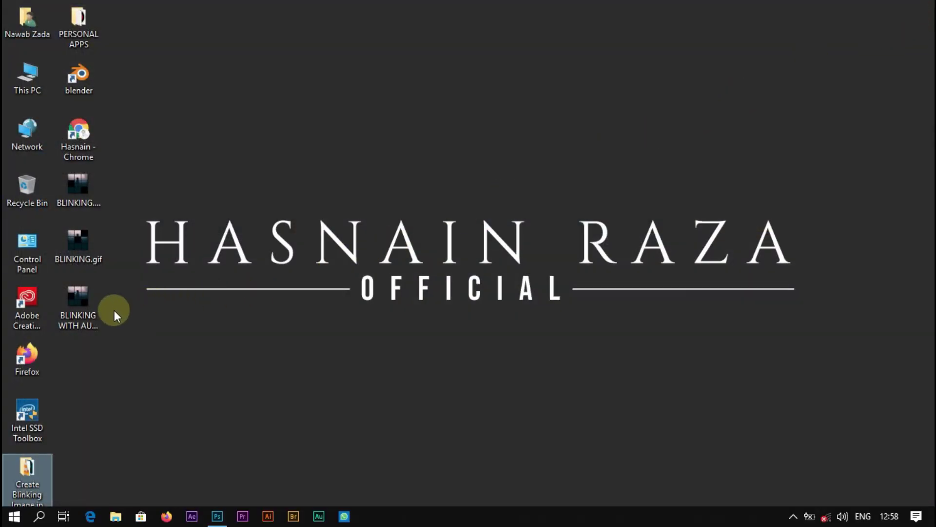
{"action": "left_click", "coordinate": [81, 308]}
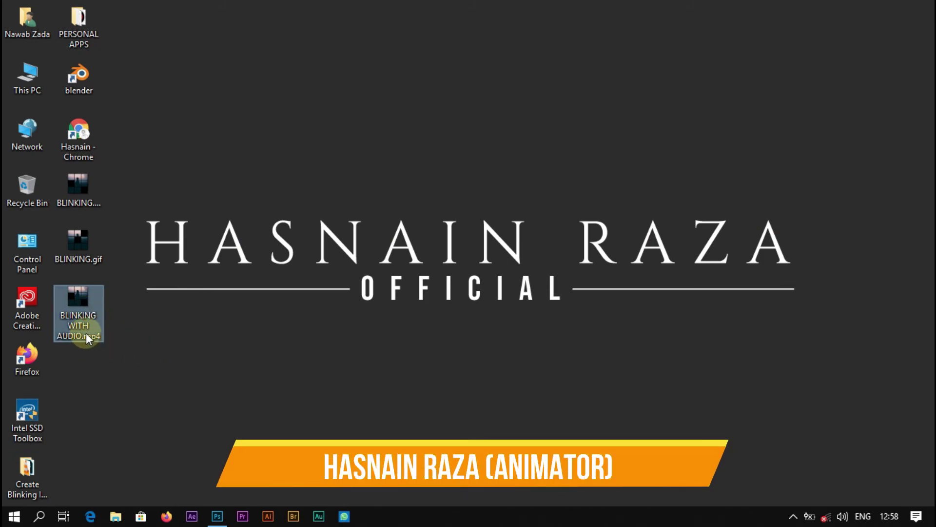
Play BLINKING WITH AUDIO.mp4 in VLC with the volume set to 30%.
{"action": "double_click", "coordinate": [81, 297]}
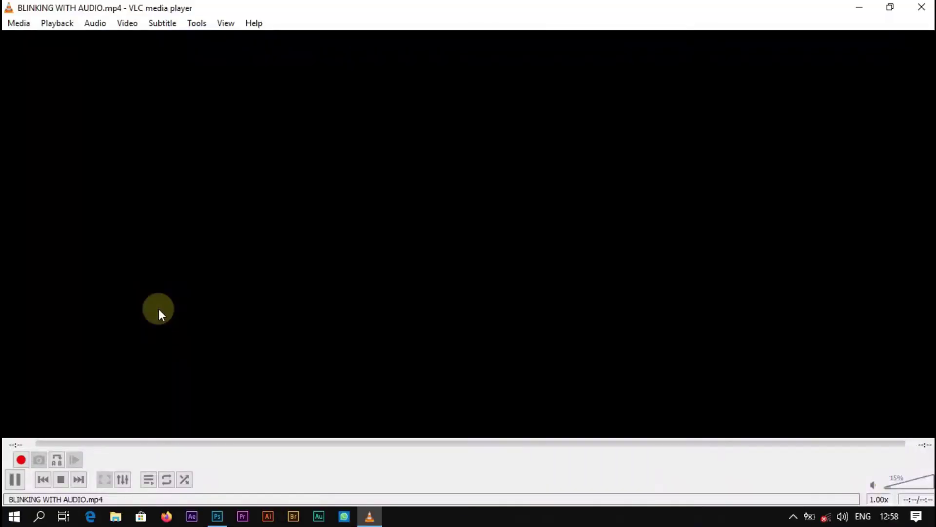
{"action": "scroll", "coordinate": [581, 334], "scroll_direction": "up", "scroll_amount": 1}
{"action": "scroll", "coordinate": [615, 334], "scroll_direction": "up", "scroll_amount": 4}
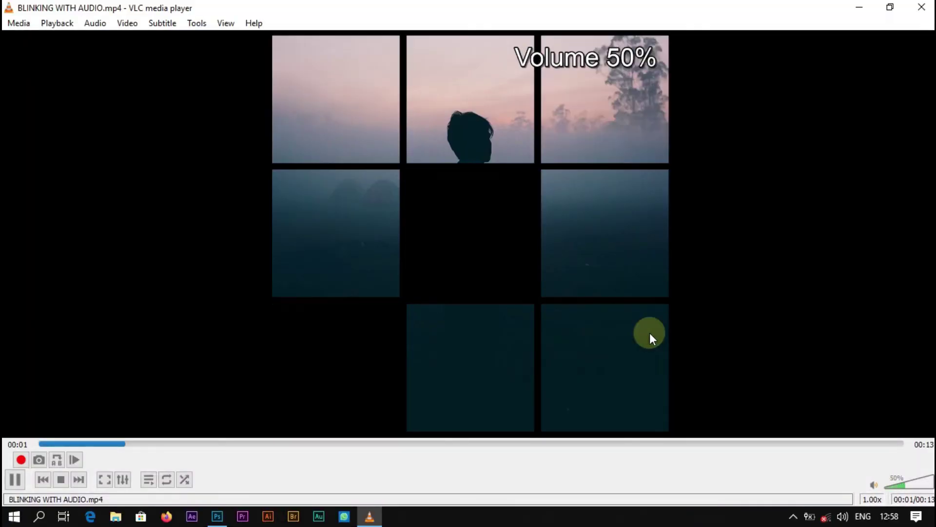
{"action": "scroll", "coordinate": [804, 358], "scroll_direction": "down", "scroll_amount": 1}
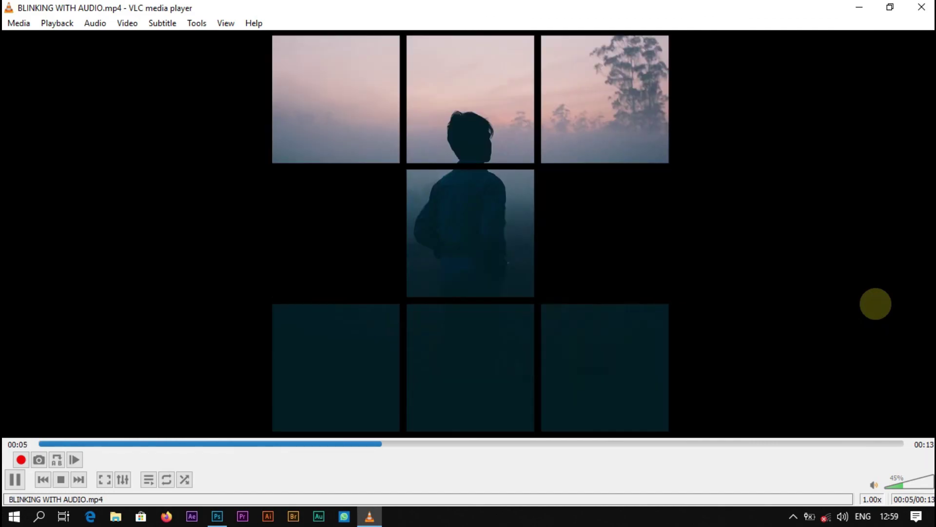
{"action": "scroll", "coordinate": [876, 304], "scroll_direction": "down", "scroll_amount": 3}
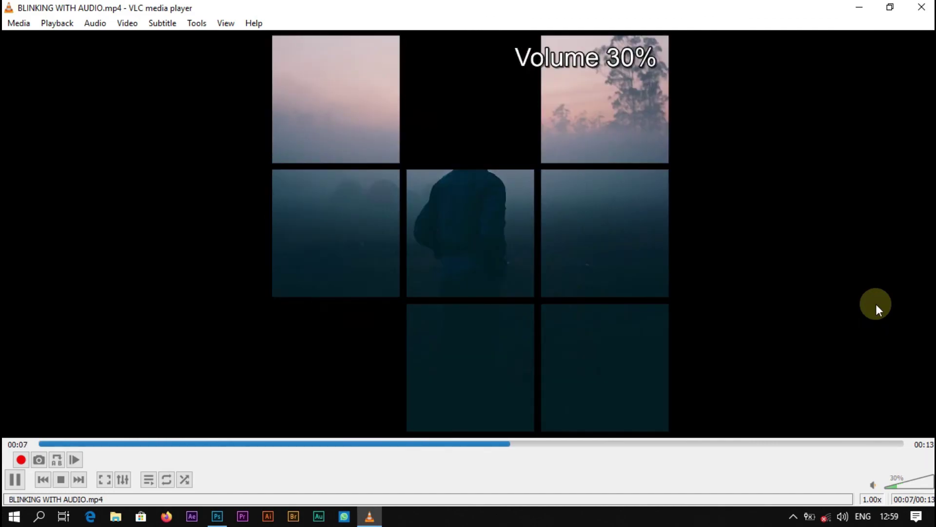